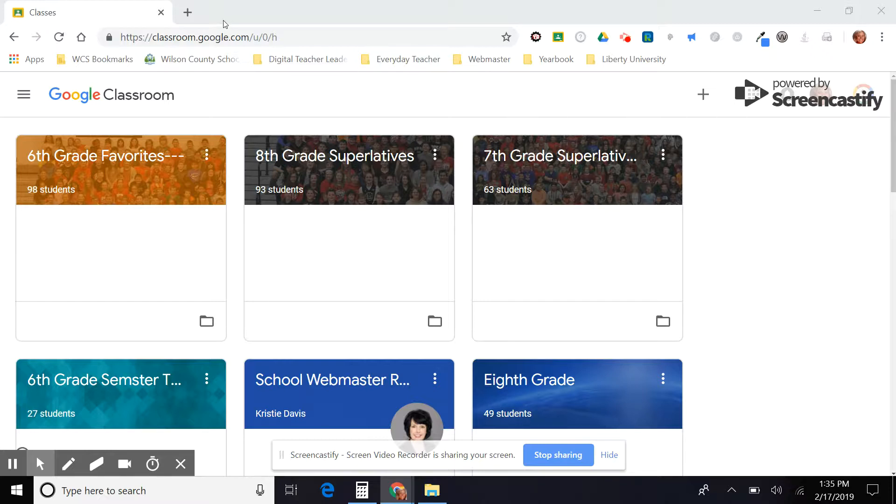
Open Google Classroom in a new browser tab.
click(188, 10)
click(188, 12)
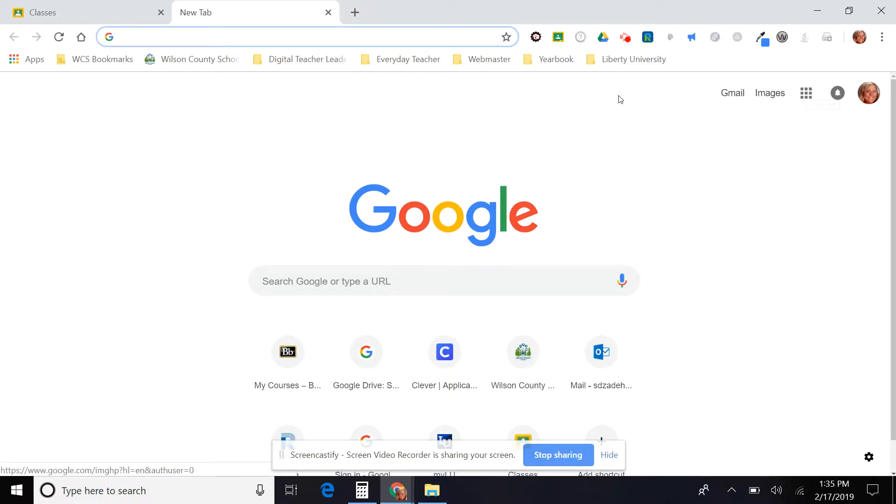
text(classroom.google.com)
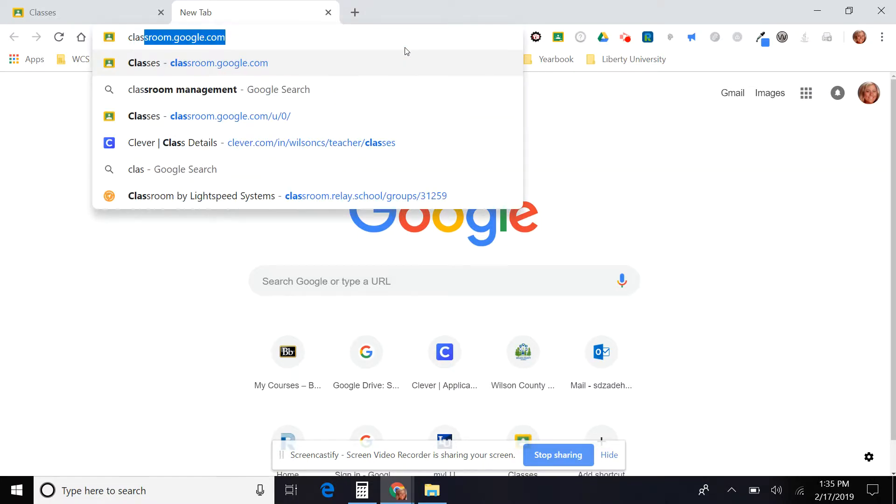
key(Return)
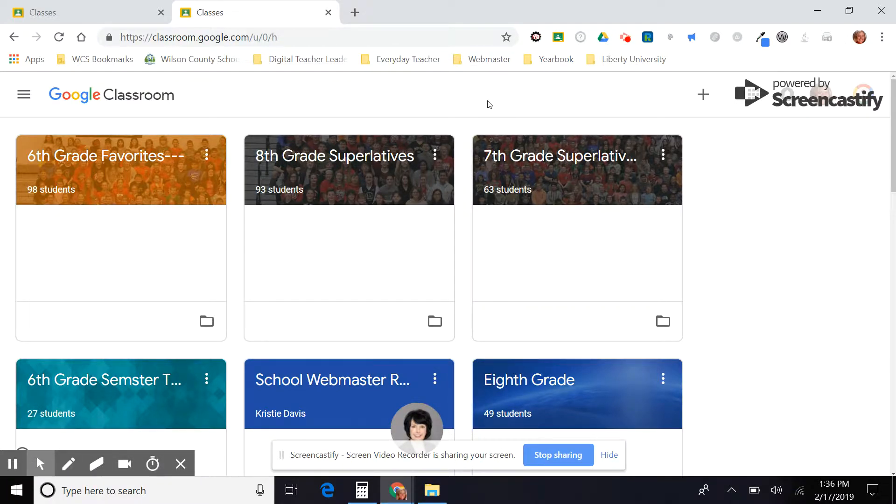
Create a new class named Sixth Period Social Studies, leaving section, subject and room empty.
click(704, 98)
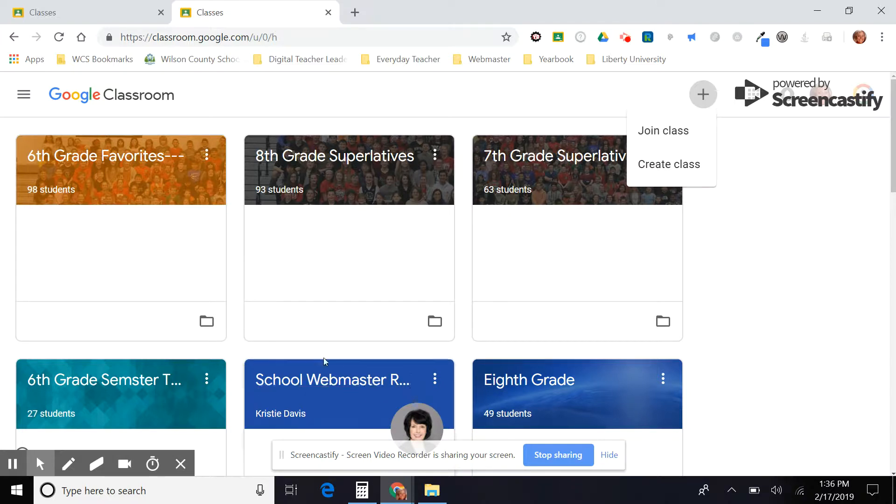
click(682, 172)
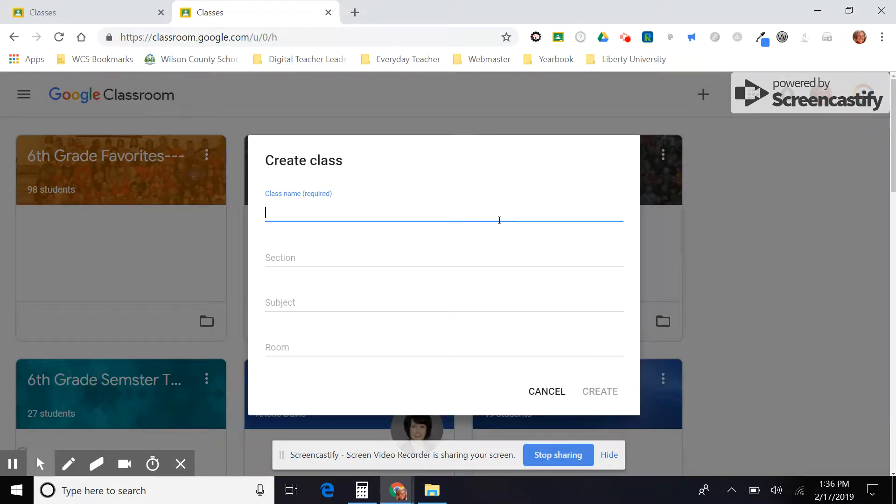
text(Sixth Pe)
text(riod Soc)
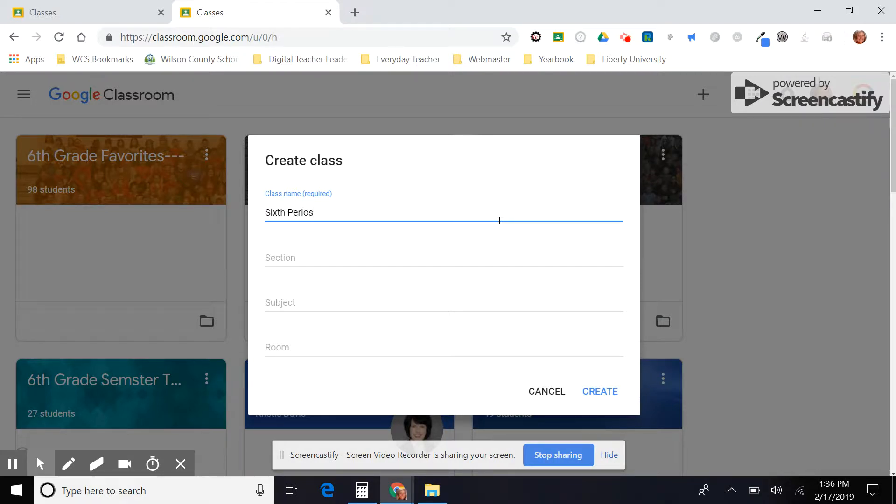
text(ial Studies)
click(371, 257)
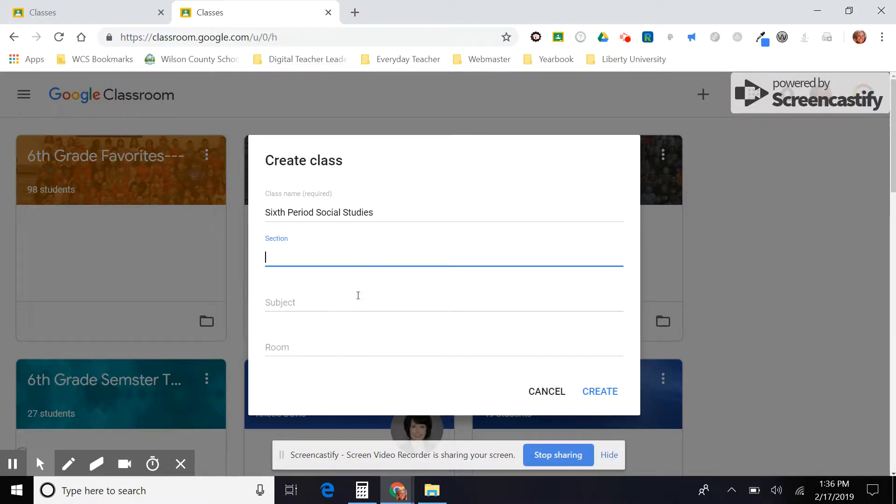
click(355, 306)
click(344, 350)
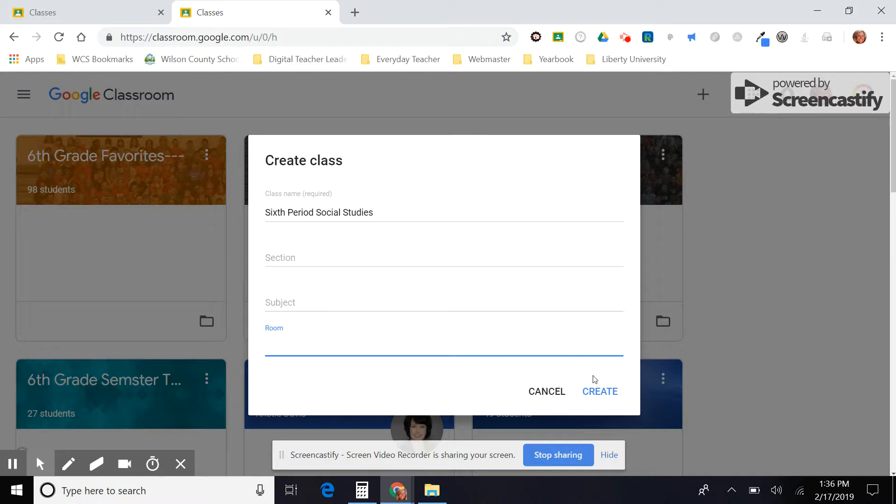
click(597, 394)
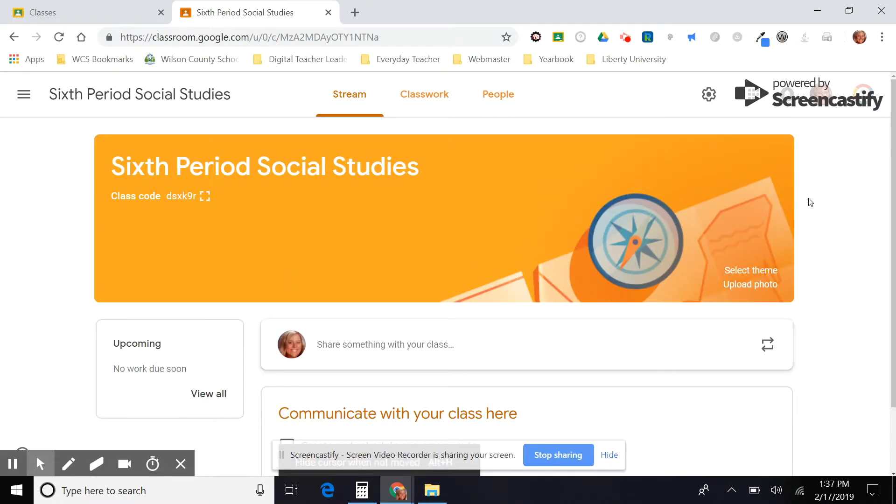
Browse the new class's Stream, People and Classwork pages.
scroll(655, 360, down, 2)
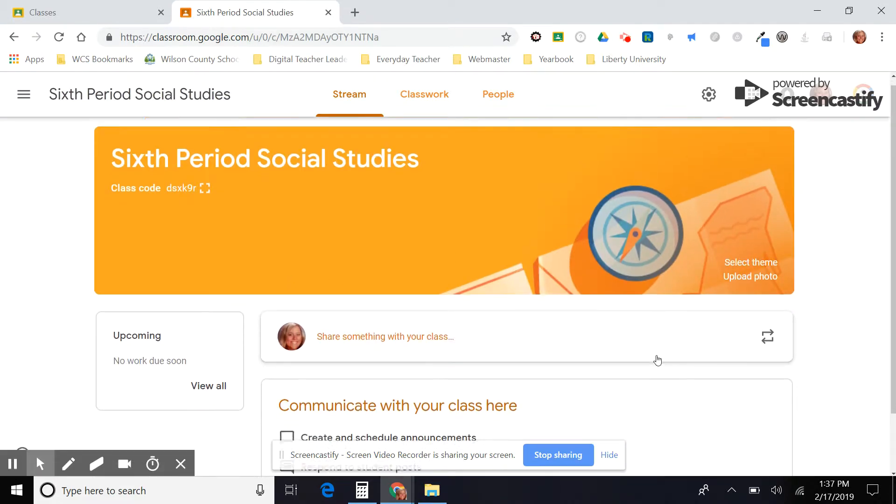
scroll(344, 327, up, 2)
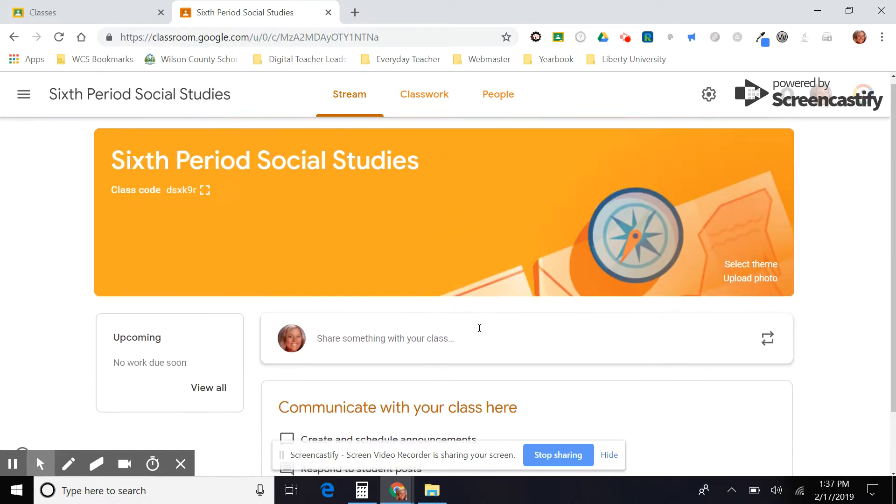
click(495, 91)
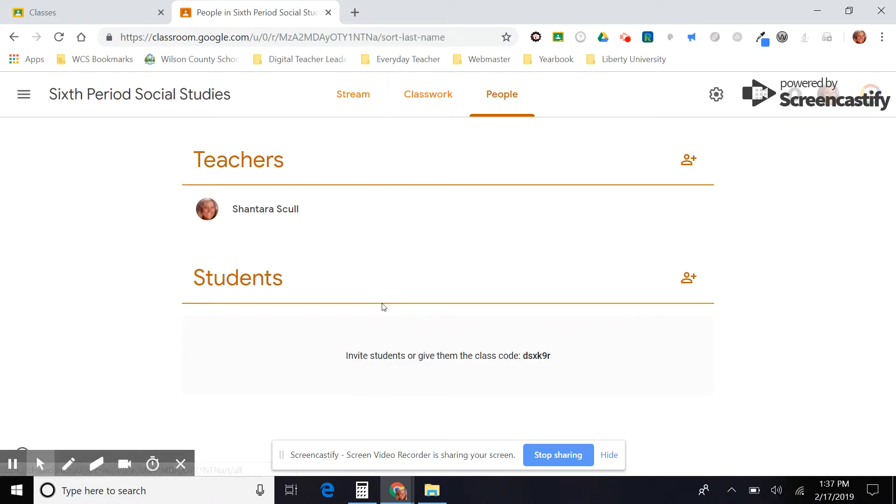
click(427, 93)
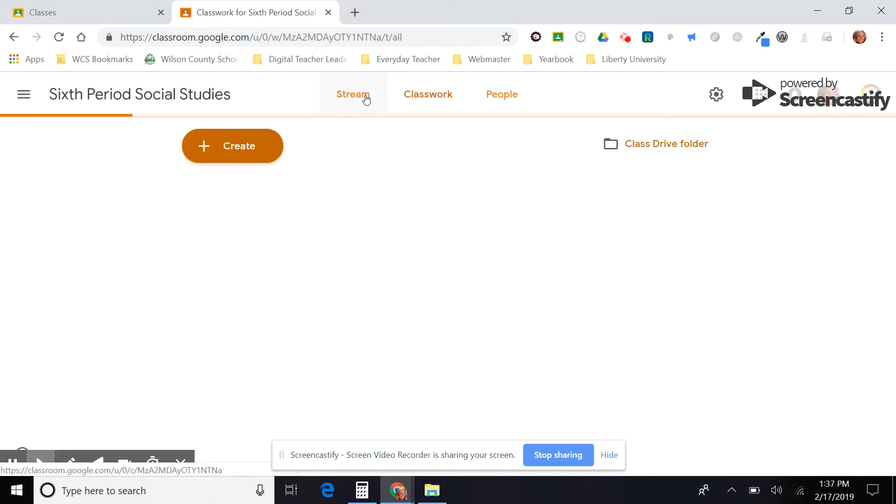
click(361, 94)
scroll(345, 341, down, 2)
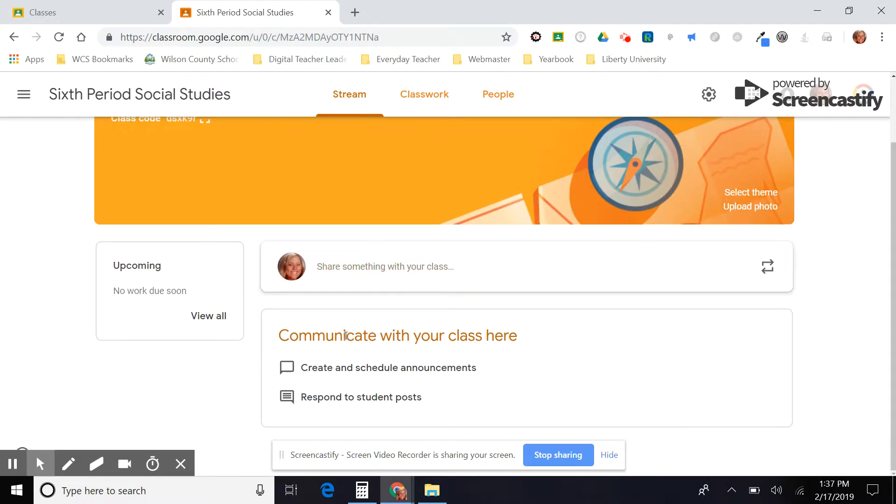
scroll(344, 340, up, 2)
scroll(346, 340, down, 2)
scroll(345, 336, up, 2)
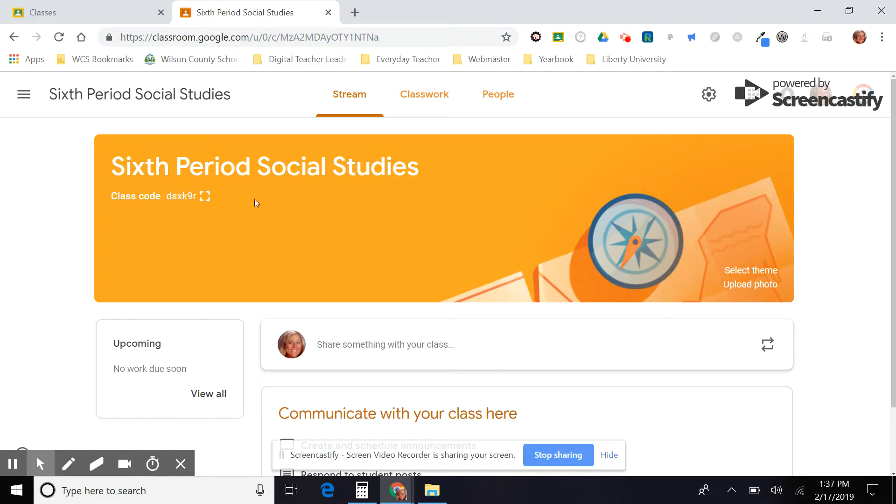
Display the class code enlarged on screen, then close the enlarged view.
drag(165, 196, 218, 196)
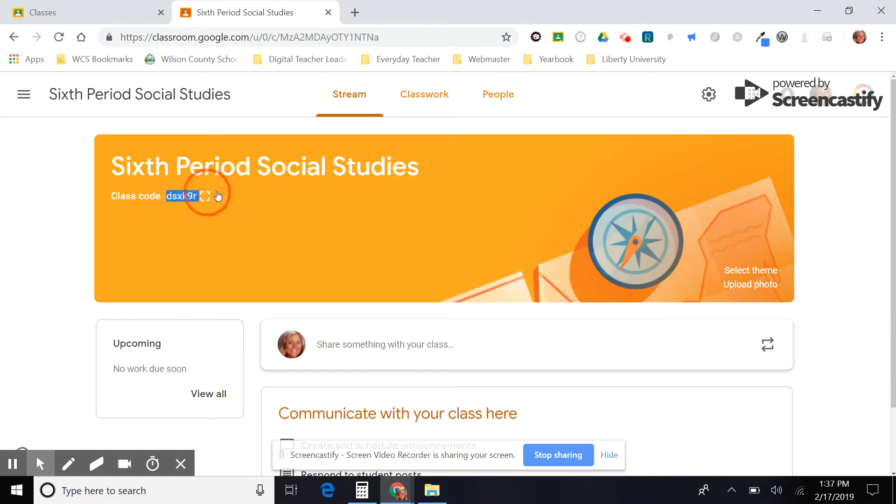
click(205, 196)
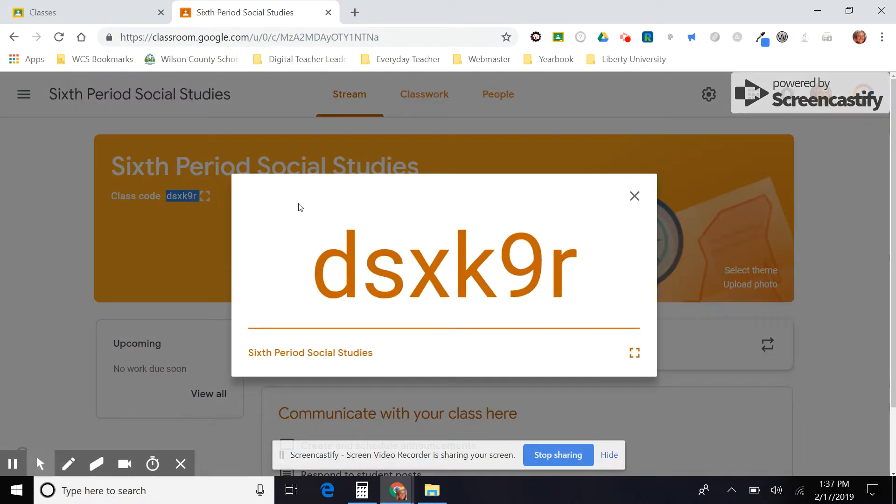
drag(333, 264, 595, 276)
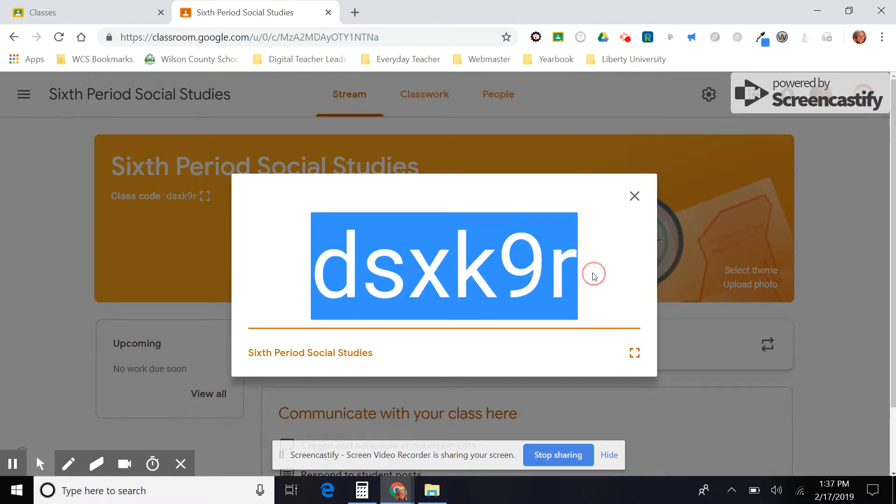
click(595, 276)
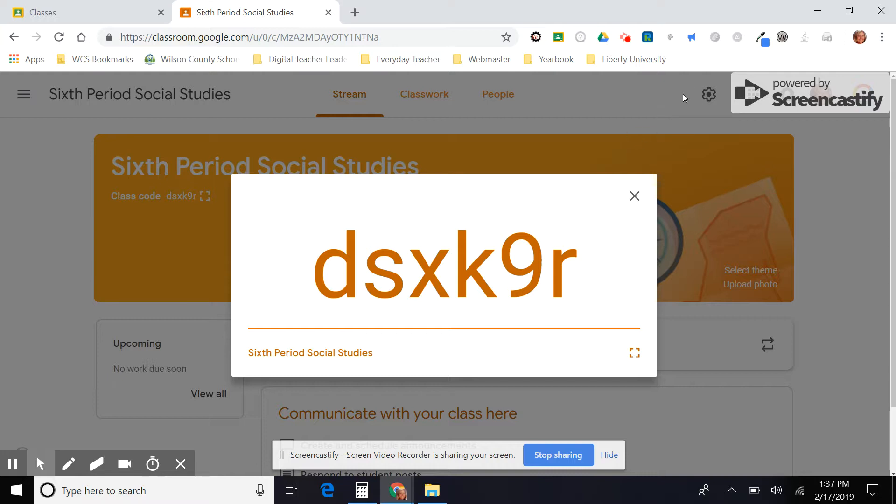
drag(306, 260, 579, 261)
click(582, 268)
click(635, 196)
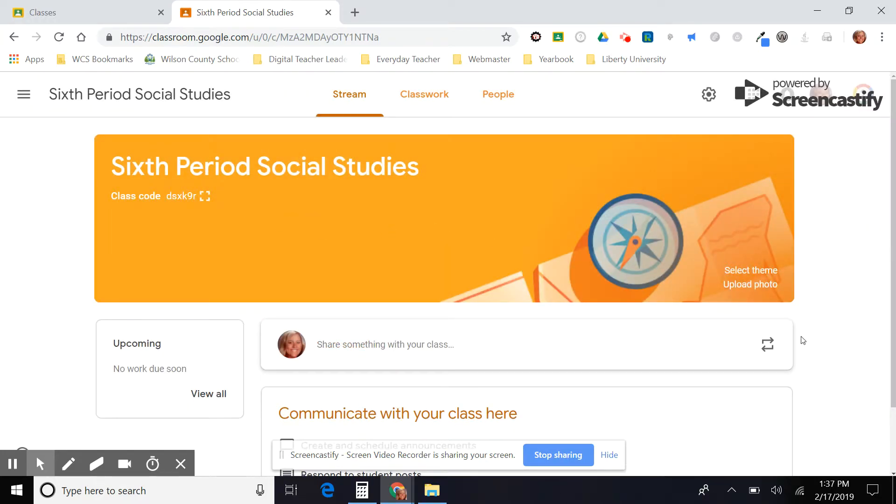
Change the class theme to the green globe image from the English & History gallery.
click(751, 270)
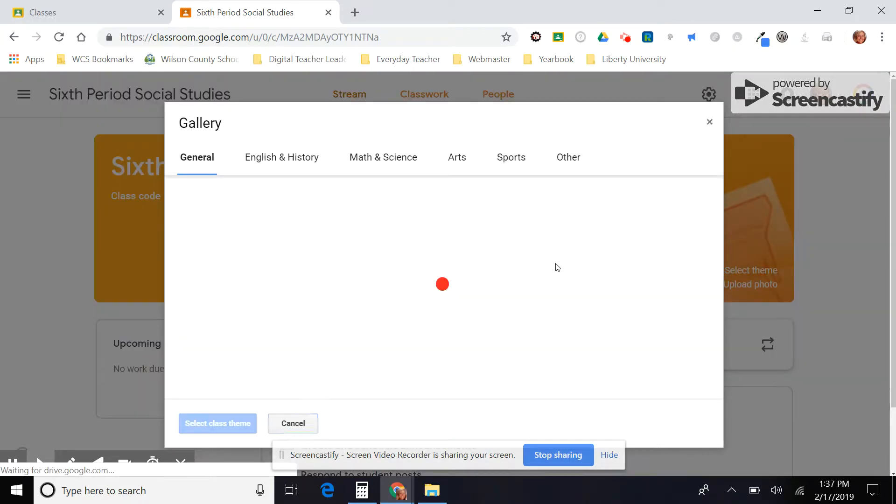
scroll(557, 268, down, 5)
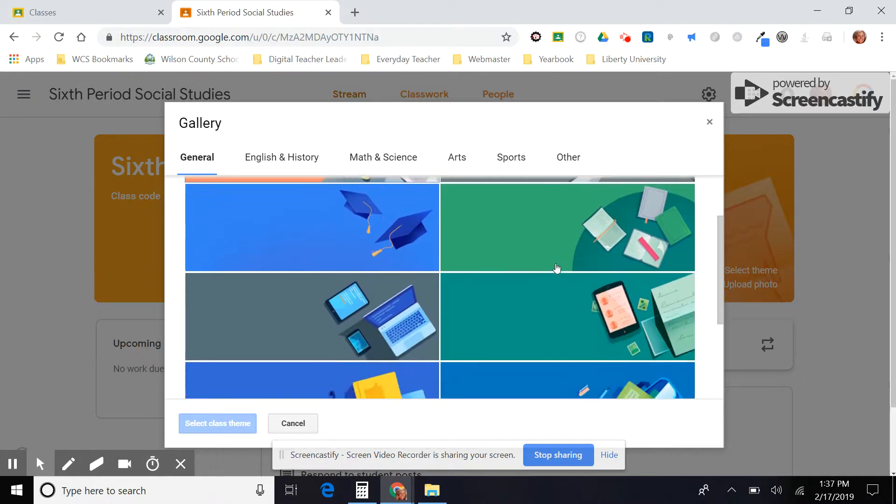
click(557, 267)
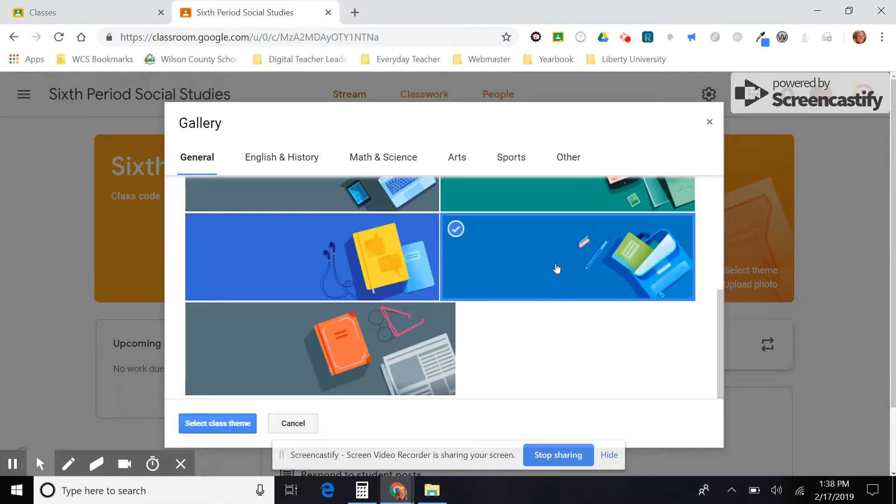
click(291, 159)
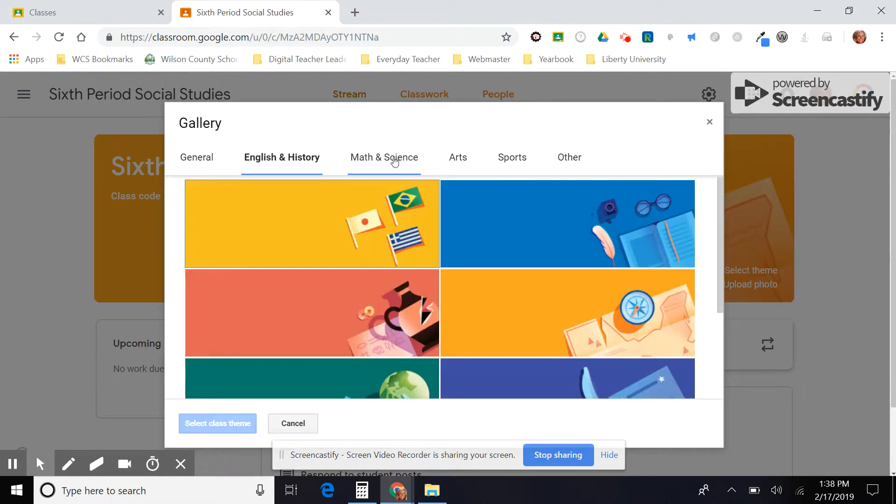
scroll(479, 264, down, 3)
click(479, 264)
scroll(481, 262, up, 3)
scroll(481, 262, down, 2)
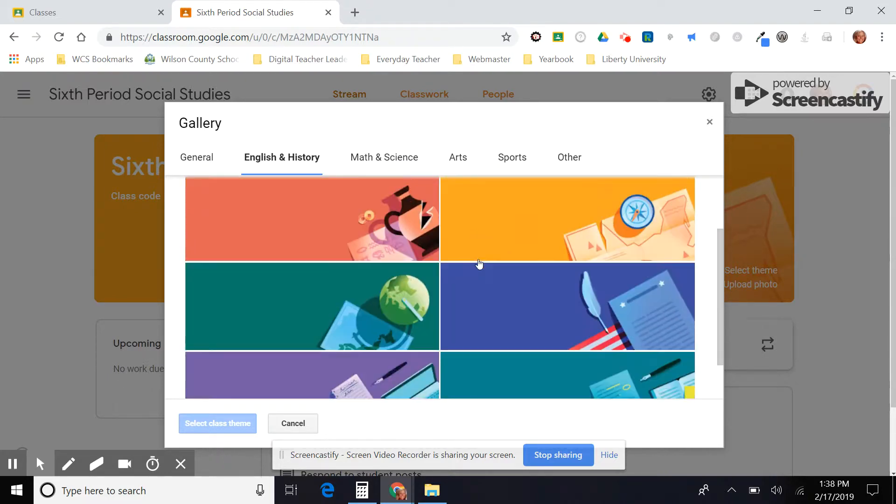
click(396, 313)
click(217, 425)
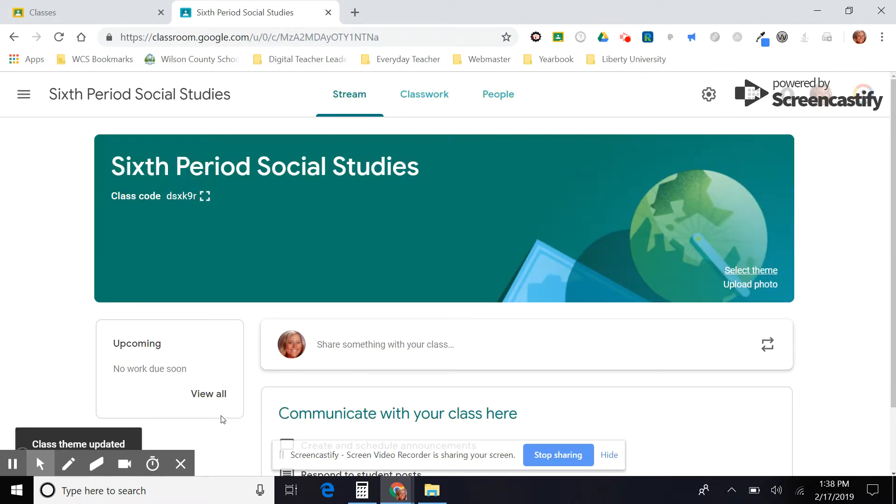
Open a new assignment form from the class's Classwork page.
scroll(224, 419, down, 2)
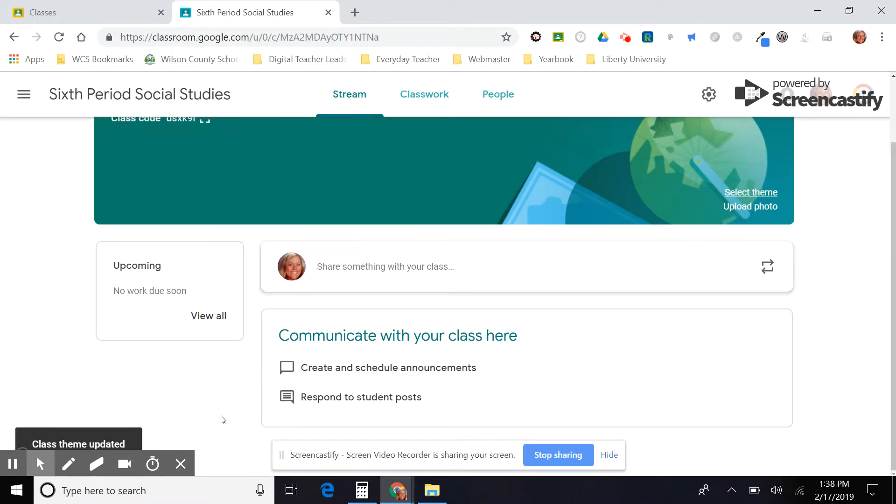
scroll(222, 419, up, 2)
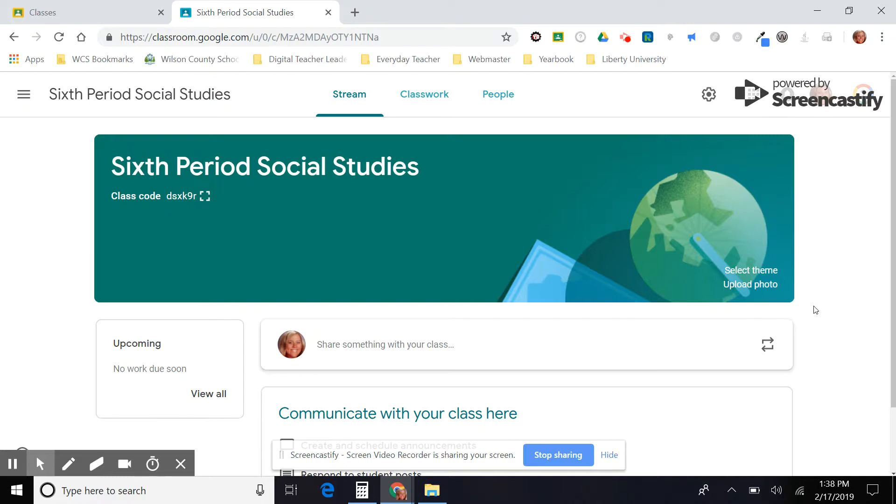
scroll(815, 310, down, 1)
scroll(815, 310, down, 1)
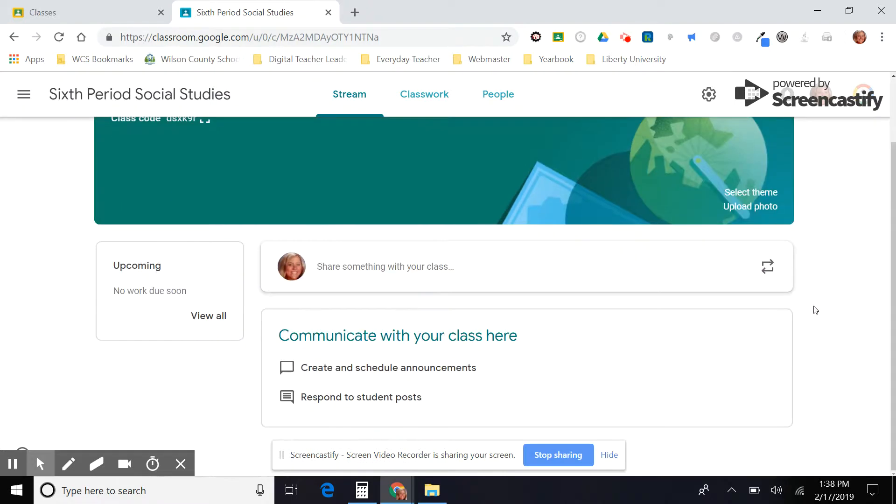
scroll(815, 310, up, 1)
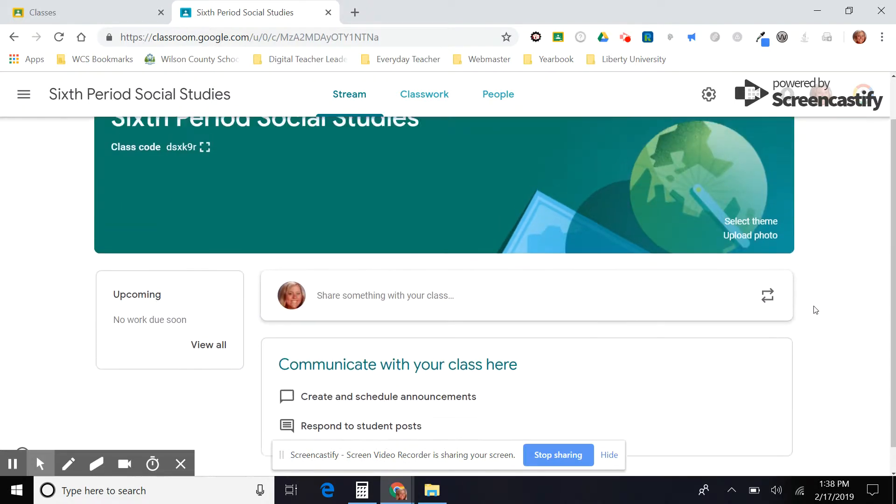
click(445, 98)
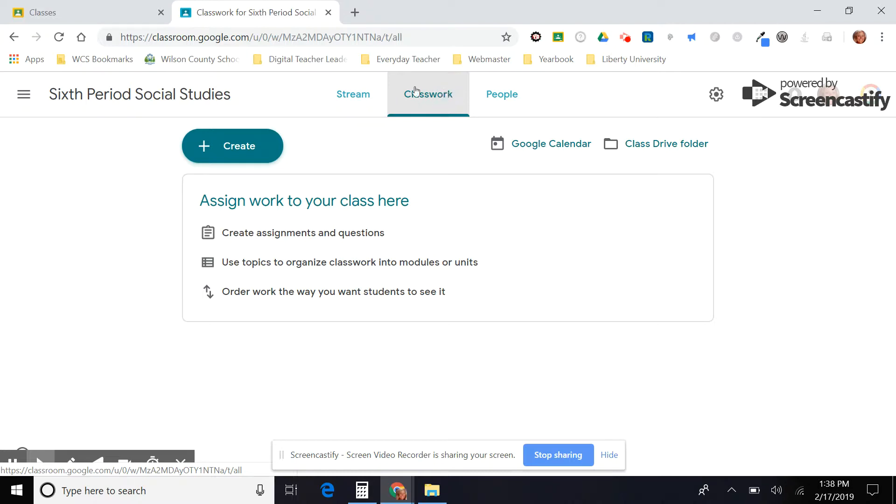
click(156, 97)
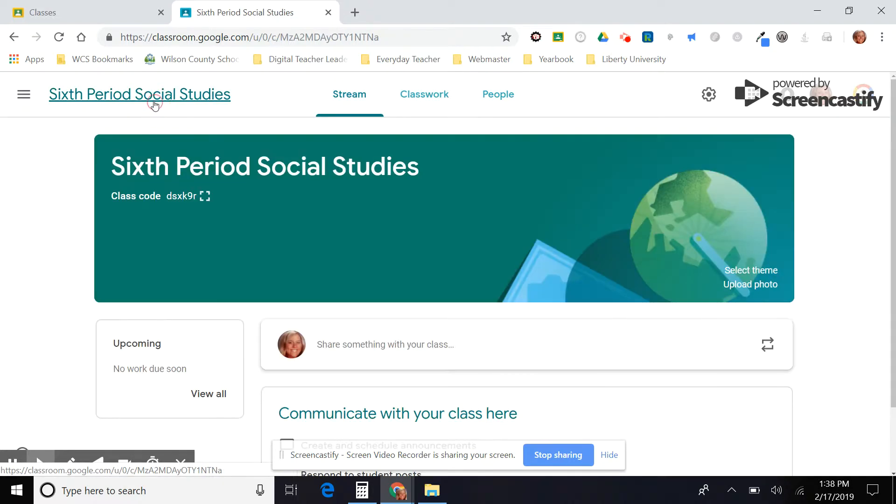
click(422, 95)
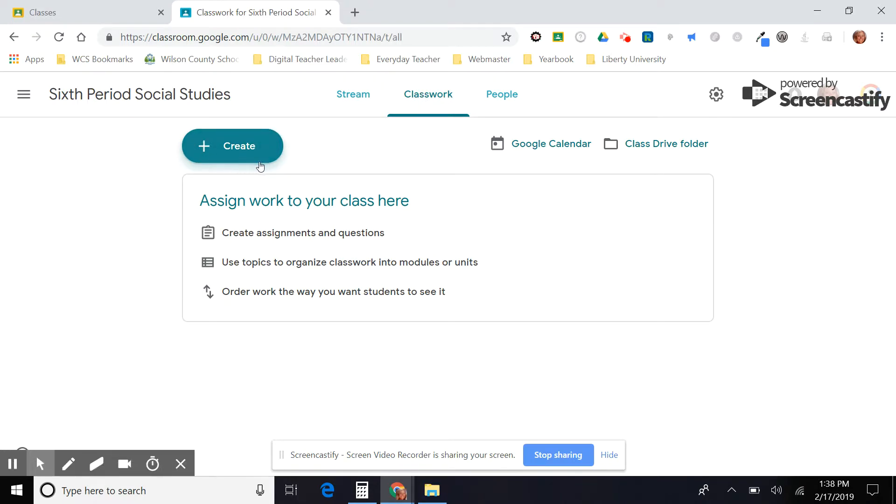
click(229, 160)
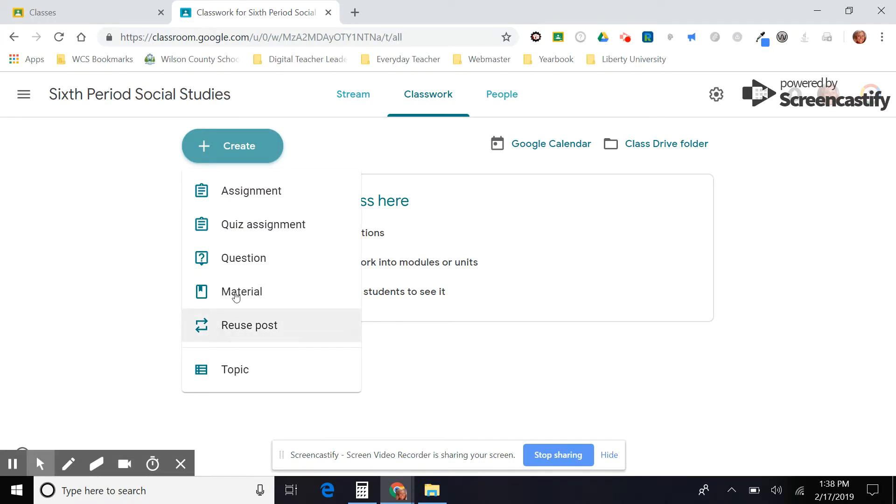
click(275, 199)
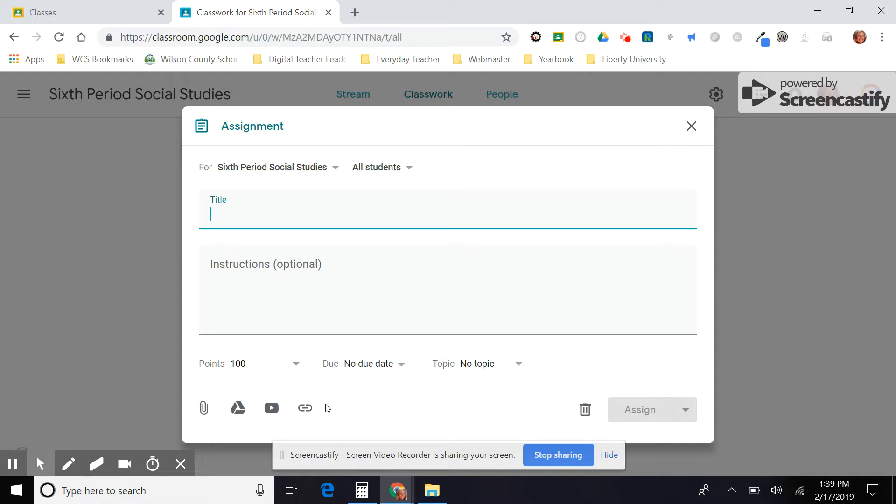
Title the new assignment Sample.
text(Sample)
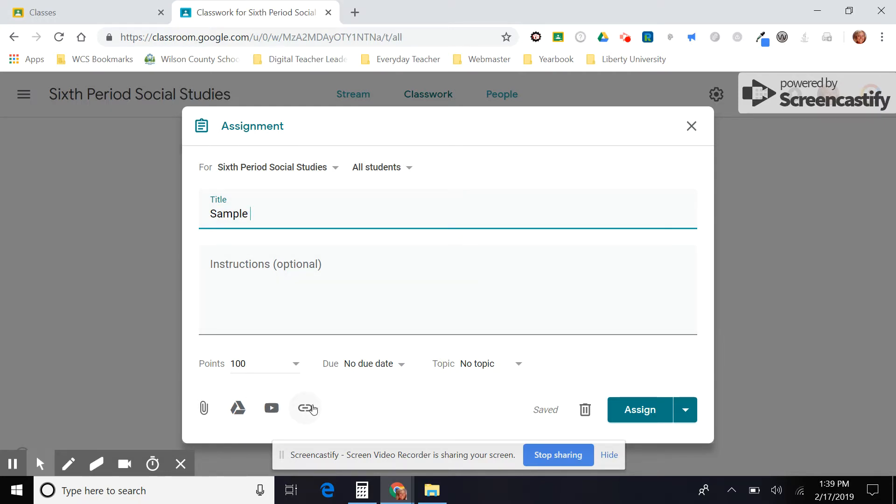
In a new browser tab, search Google for world war ii history.com.
click(355, 12)
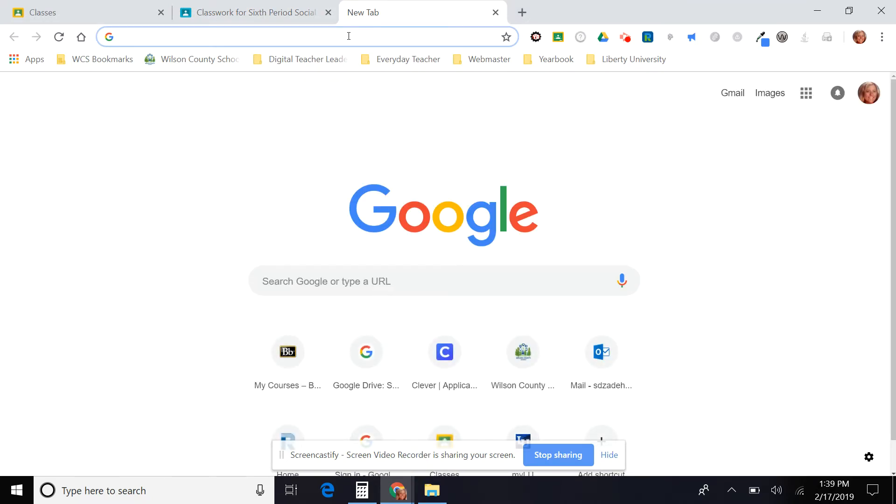
text(b)
key(BackSpace)
key(BackSpace)
text(world wa)
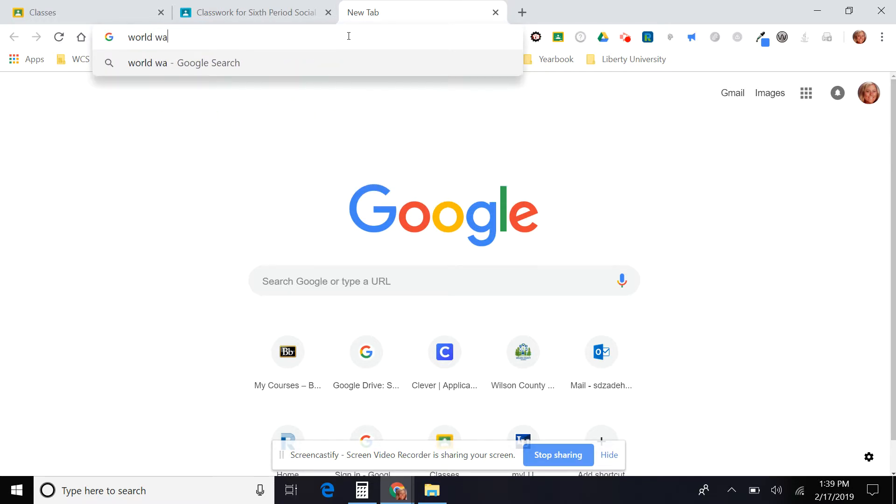
text(r i)
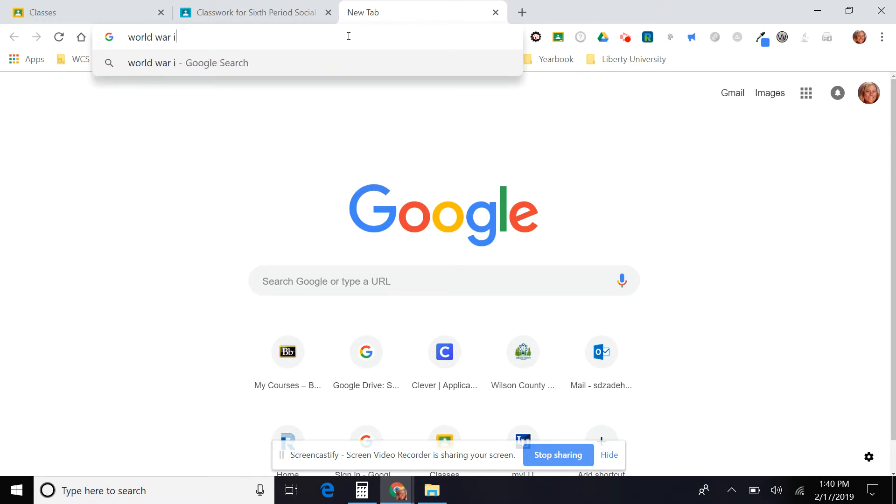
text(i h)
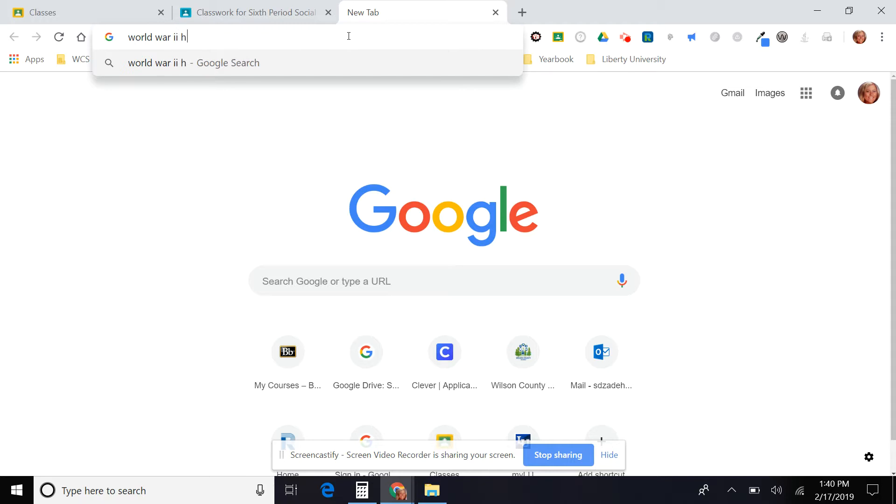
text(istory.com)
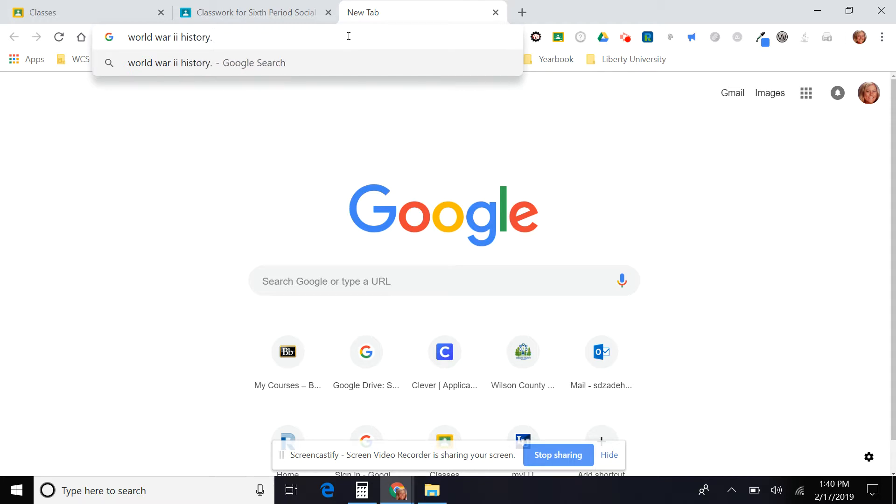
key(Return)
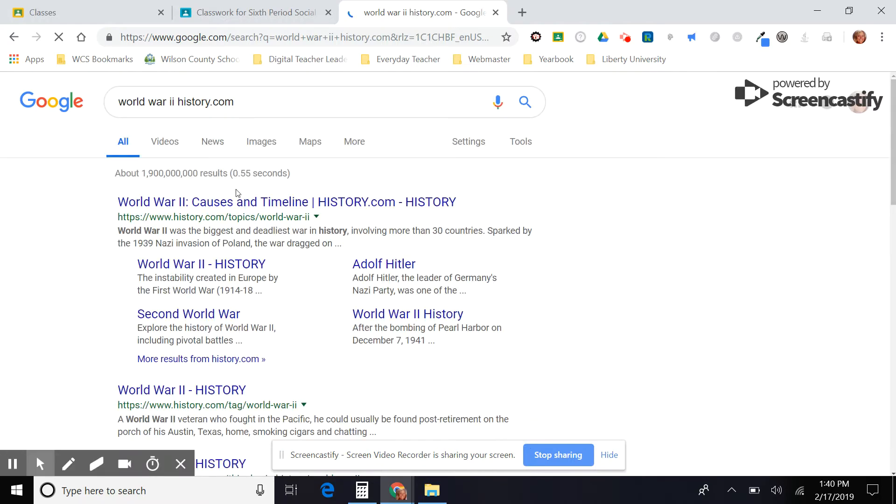
Open the History.com World War II result, copy its web address, and return to the Classroom tab.
click(238, 202)
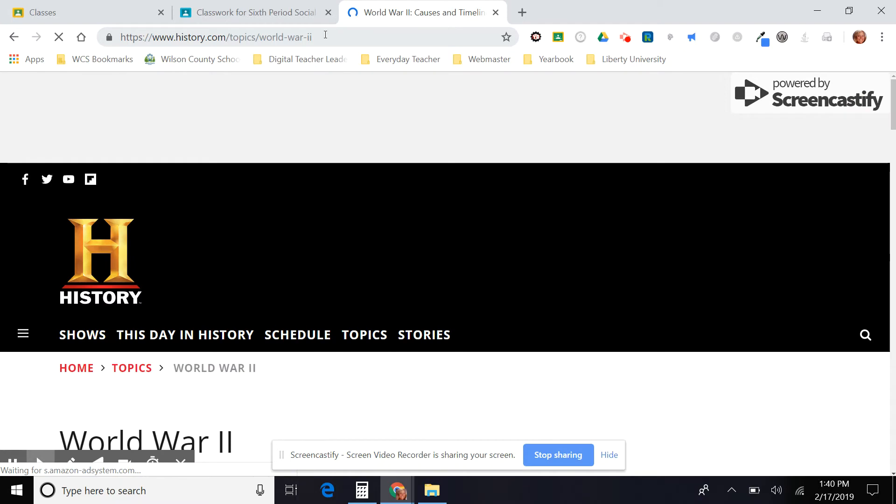
click(325, 37)
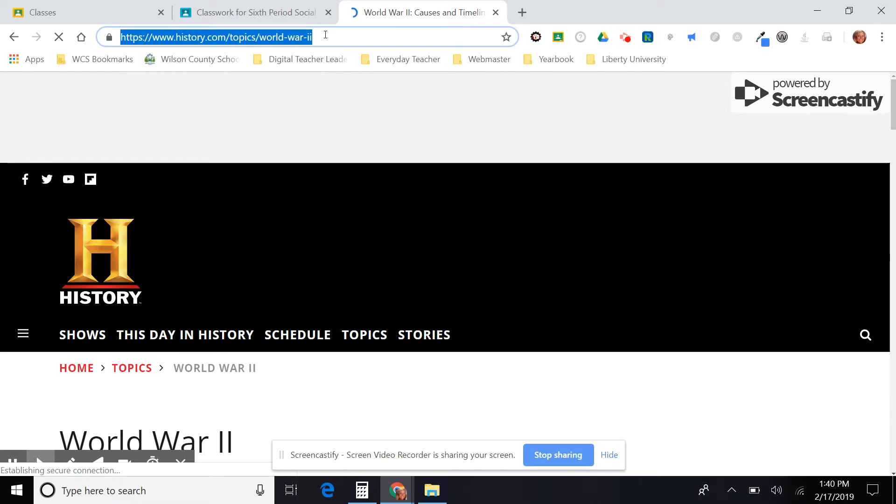
right_click(293, 38)
click(318, 88)
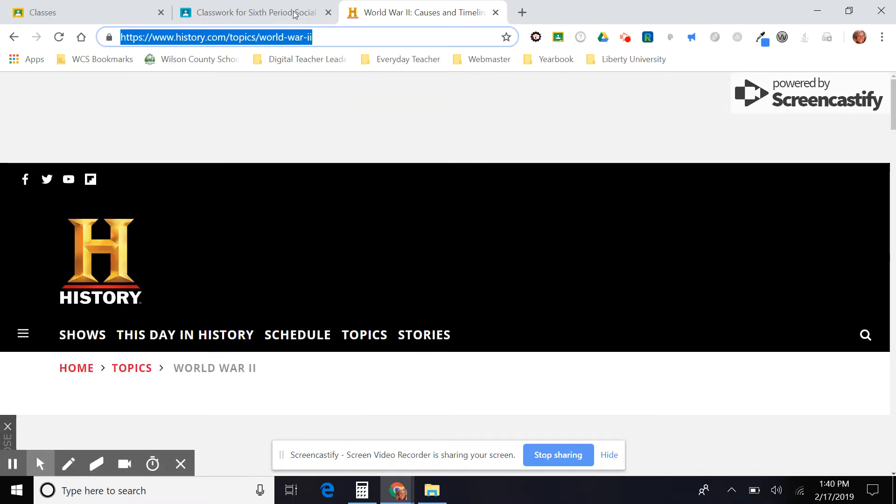
click(295, 14)
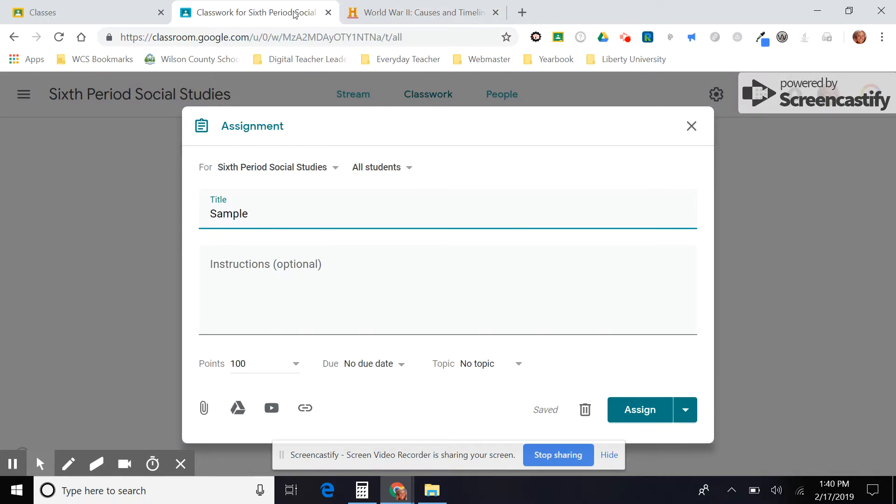
Attach the copied History.com World War II link to the assignment.
click(311, 412)
key(ctrl+v)
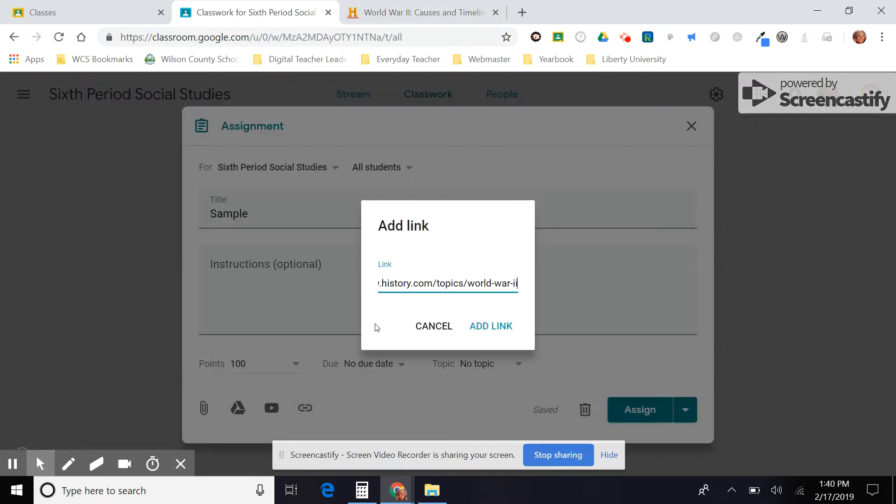
click(506, 329)
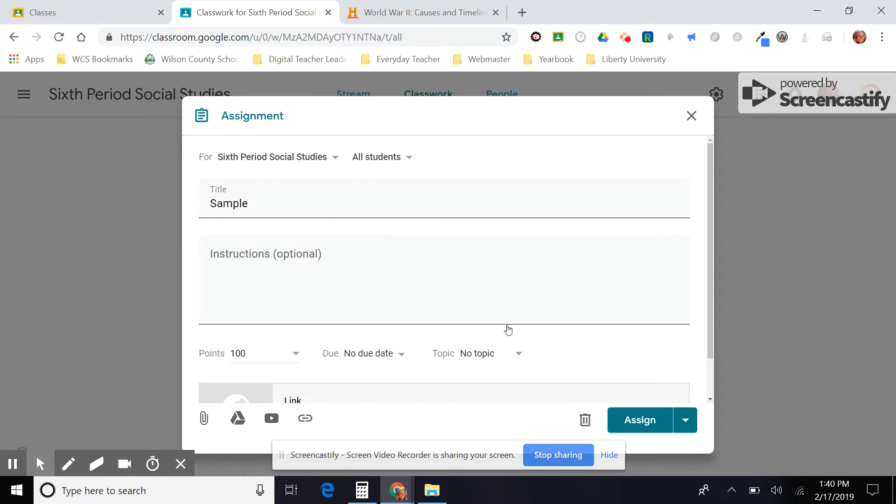
Enter the instructions "Use handout and link below to answer question on WWII.".
scroll(384, 336, down, 1)
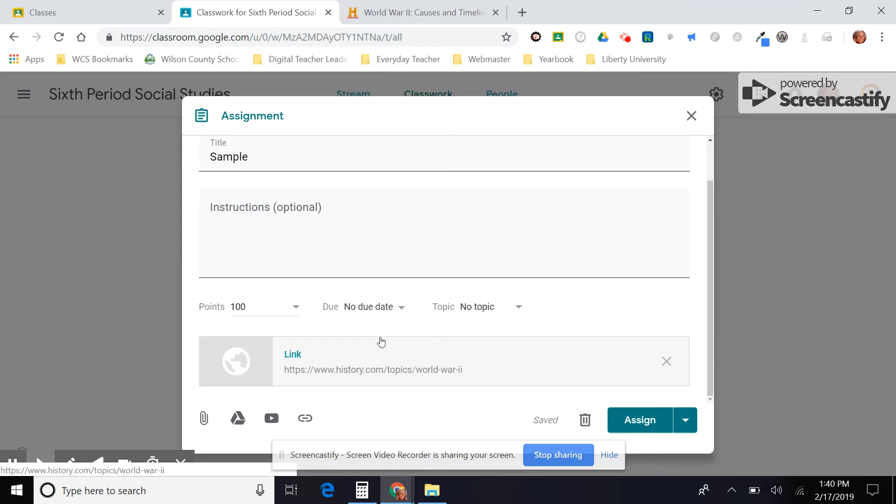
scroll(401, 303, up, 1)
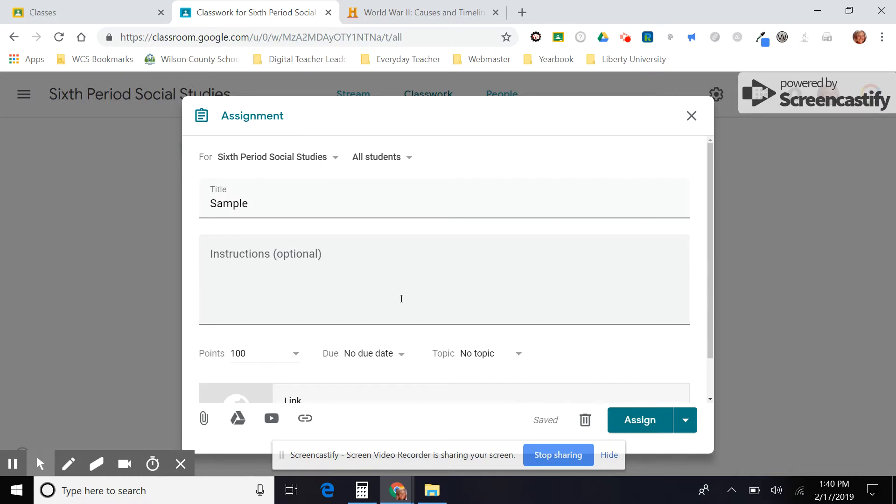
scroll(402, 299, down, 1)
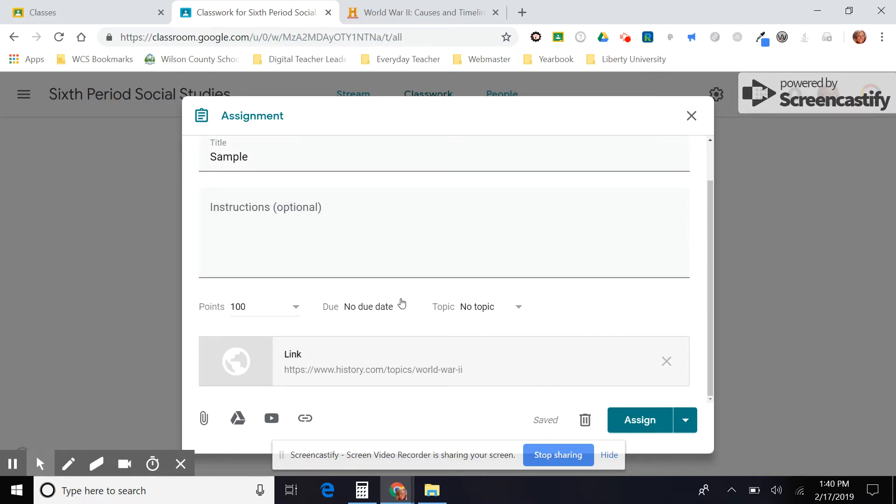
click(396, 200)
text(Use hand)
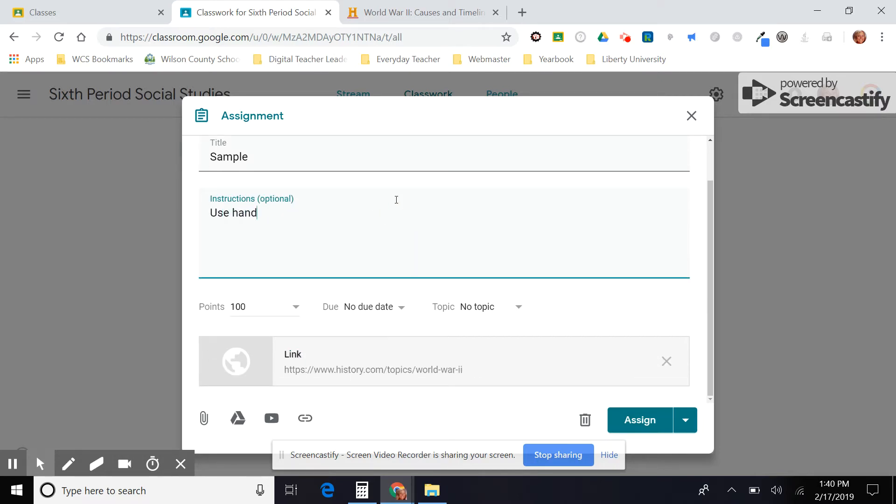
text(out and link belo)
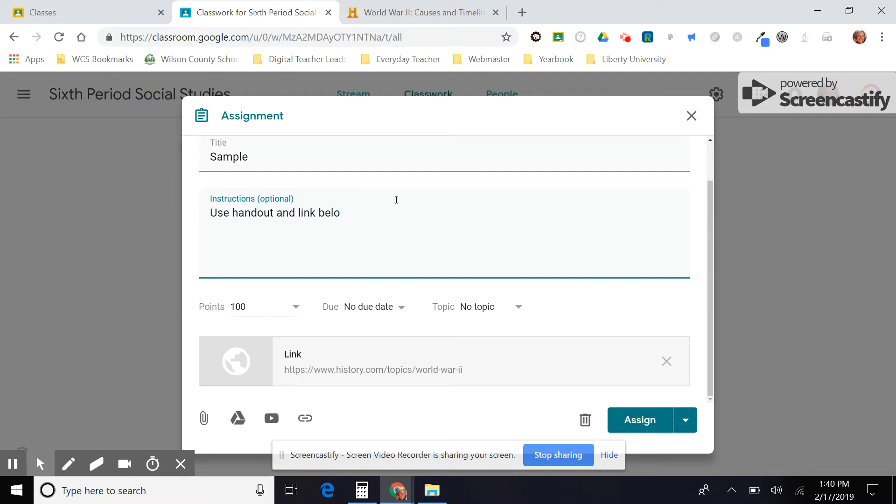
text(w to answer question on W)
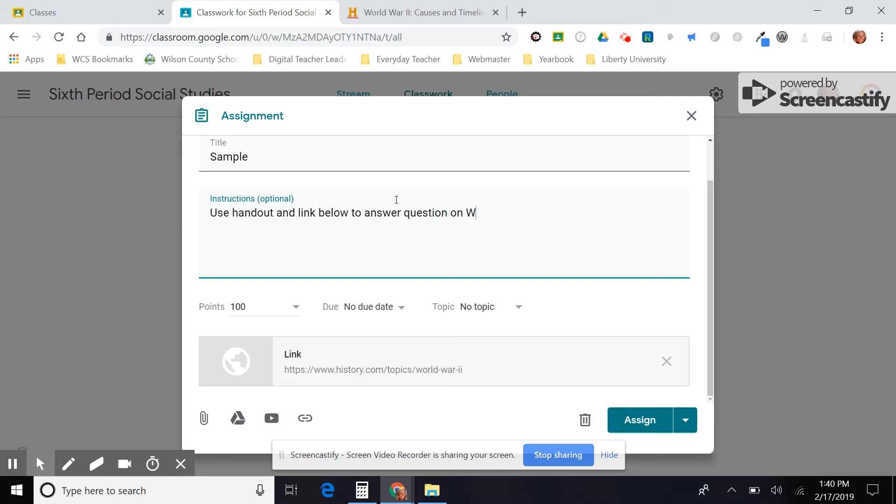
text(oWII.)
Post the assignment to the class with Assign.
click(685, 419)
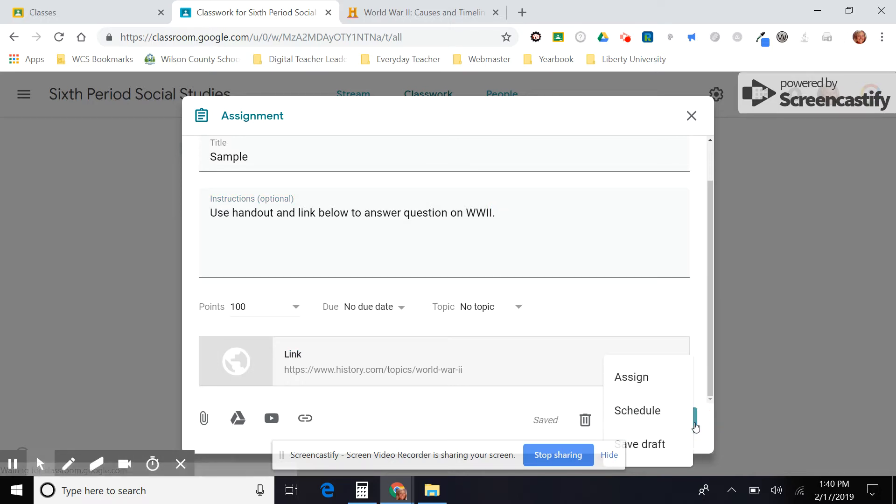
click(536, 404)
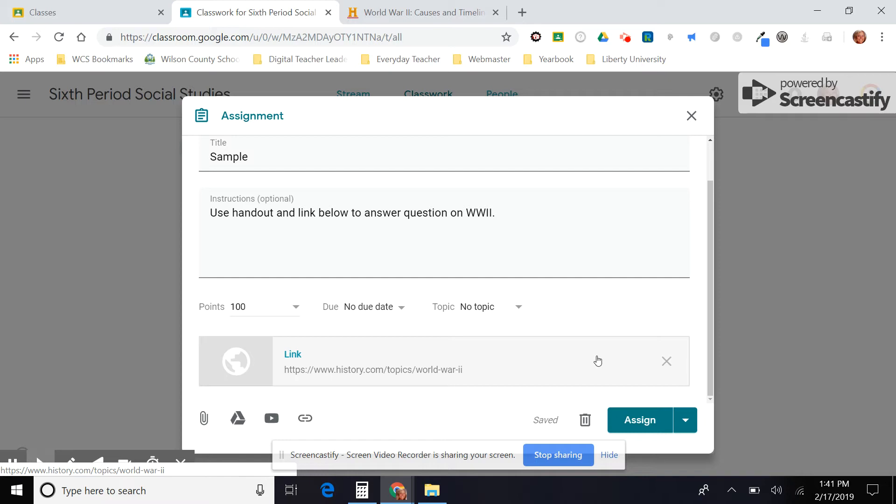
click(649, 429)
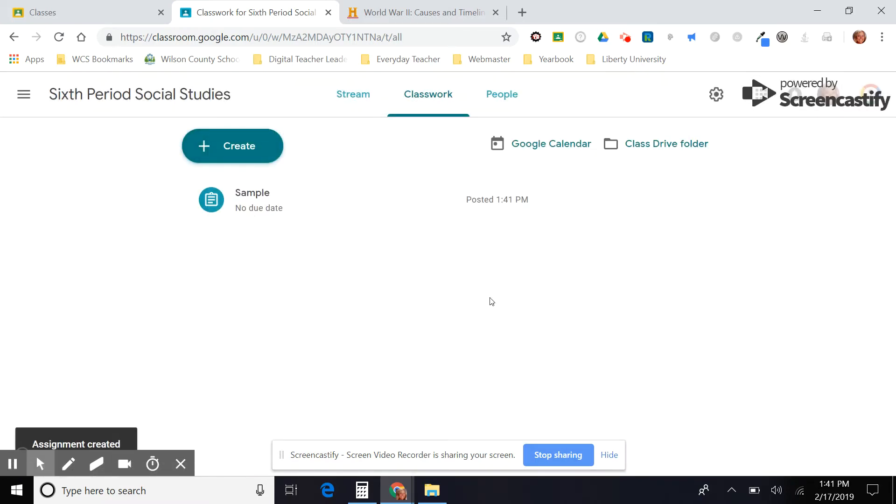
Open the Sample assignment for editing and set its due date to Feb 22, 2019.
click(263, 209)
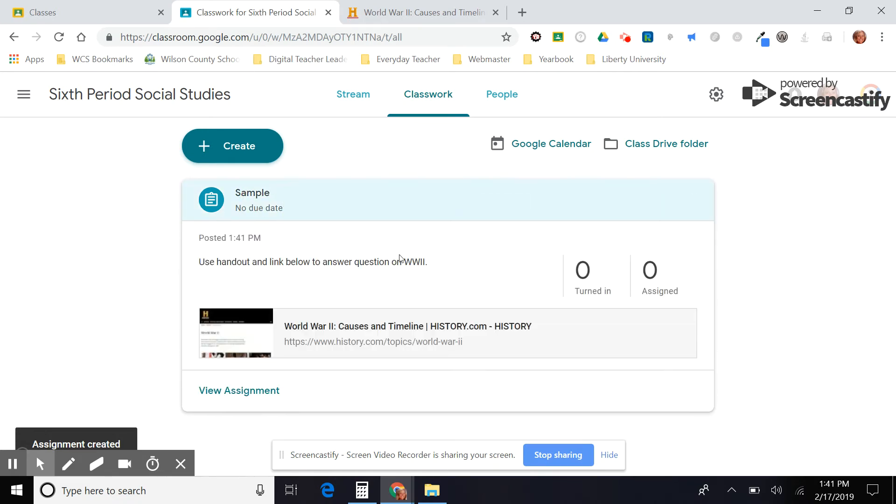
click(693, 204)
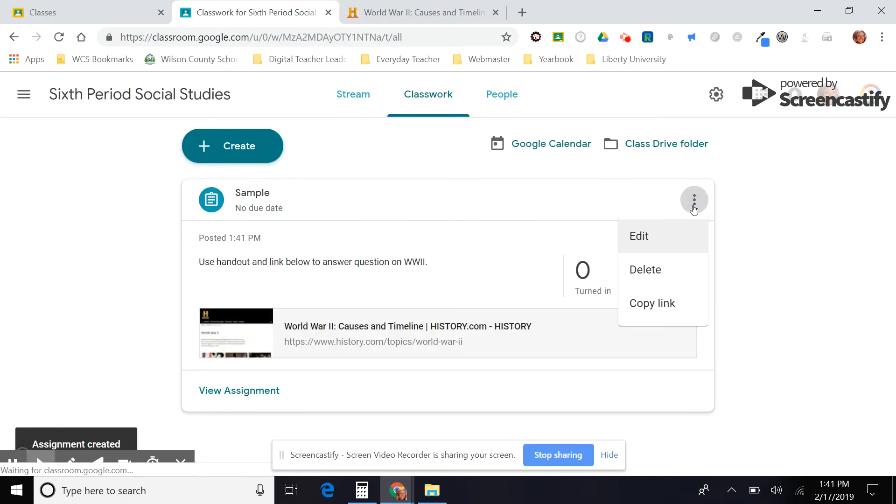
click(662, 249)
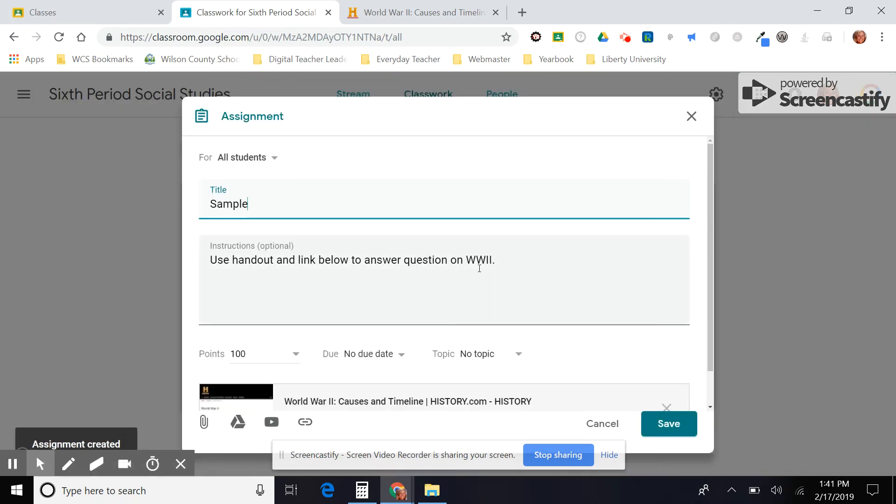
click(379, 351)
click(415, 407)
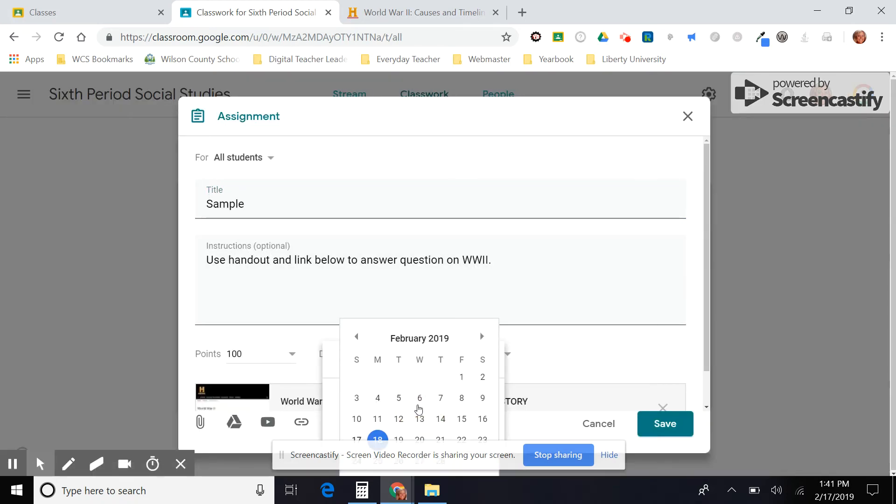
click(461, 440)
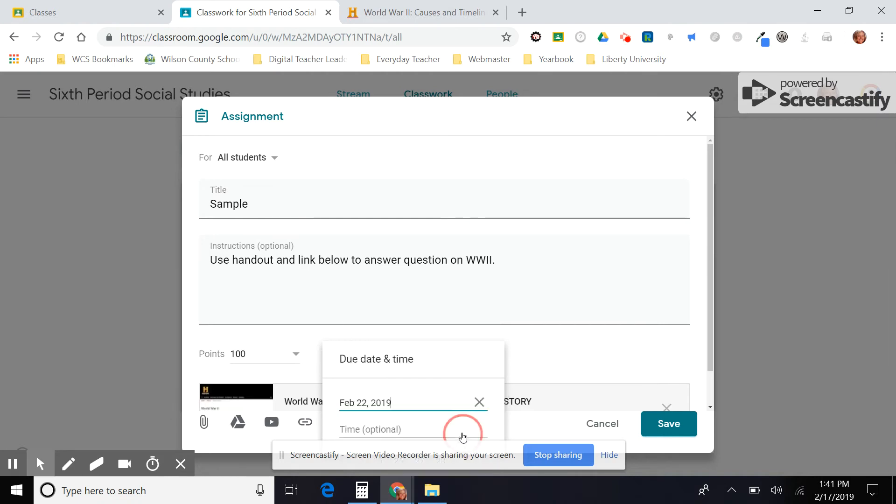
click(536, 363)
Check the points options and save the edited assignment.
scroll(534, 362, down, 2)
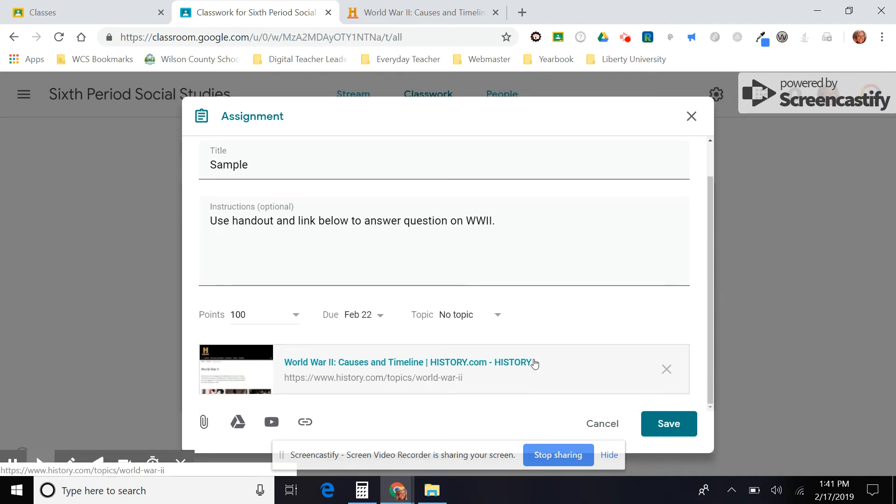
scroll(534, 363, up, 2)
click(296, 356)
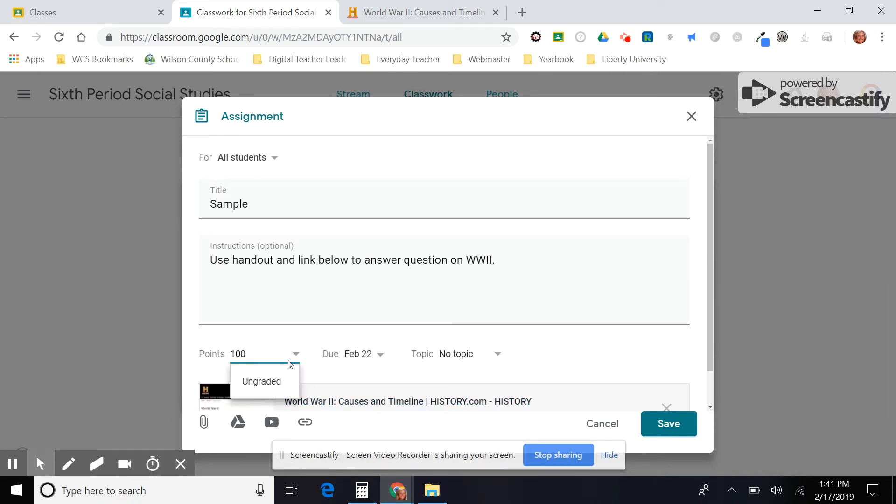
click(266, 349)
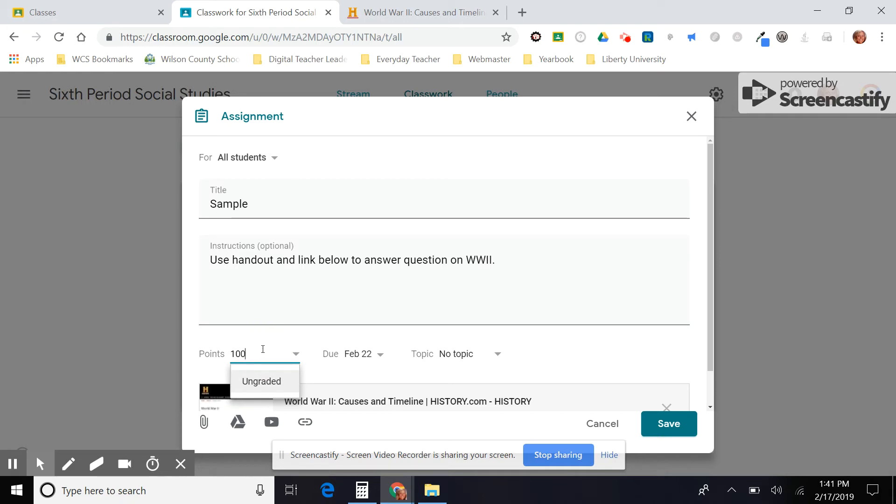
click(566, 358)
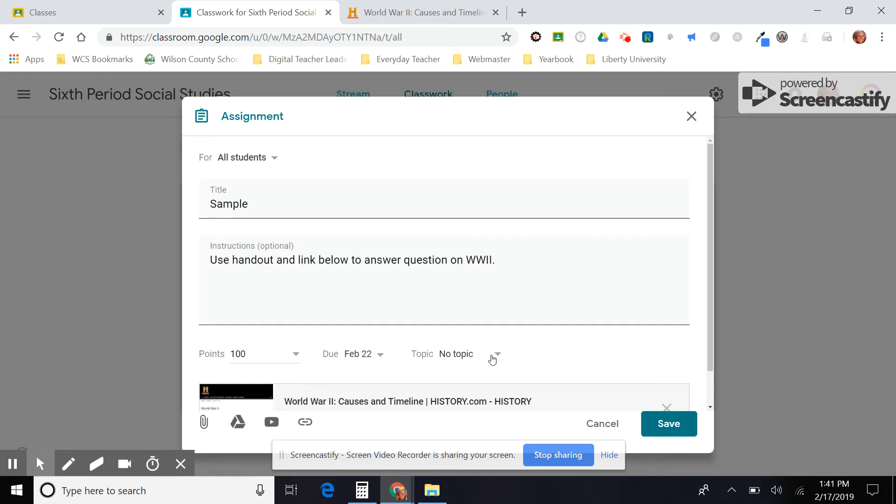
click(658, 423)
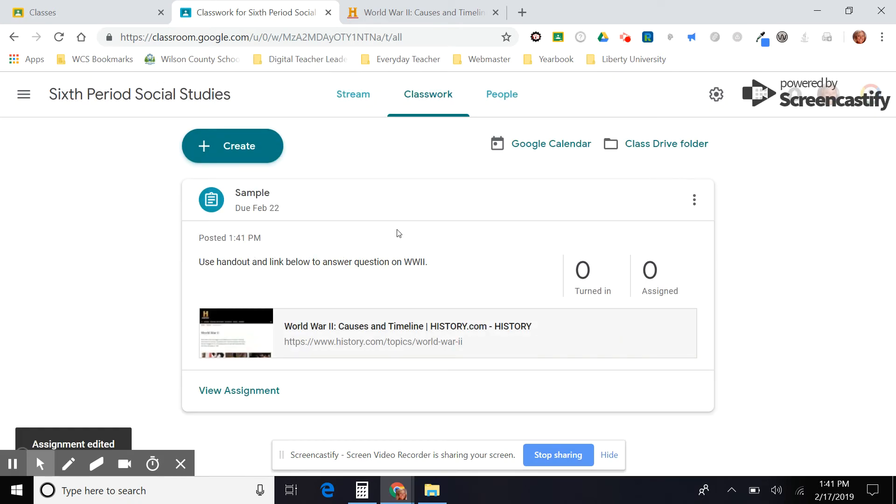
Open the class Stream and view the posted Sample assignment.
click(371, 94)
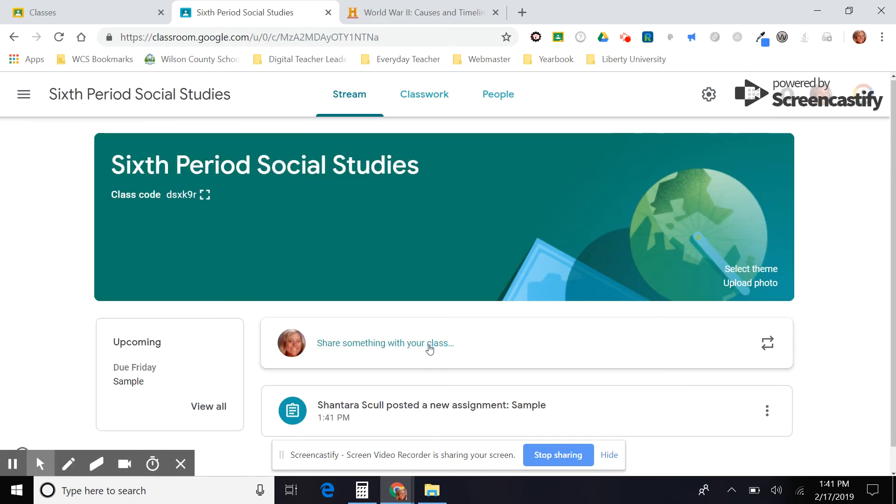
scroll(429, 350, down, 1)
click(411, 387)
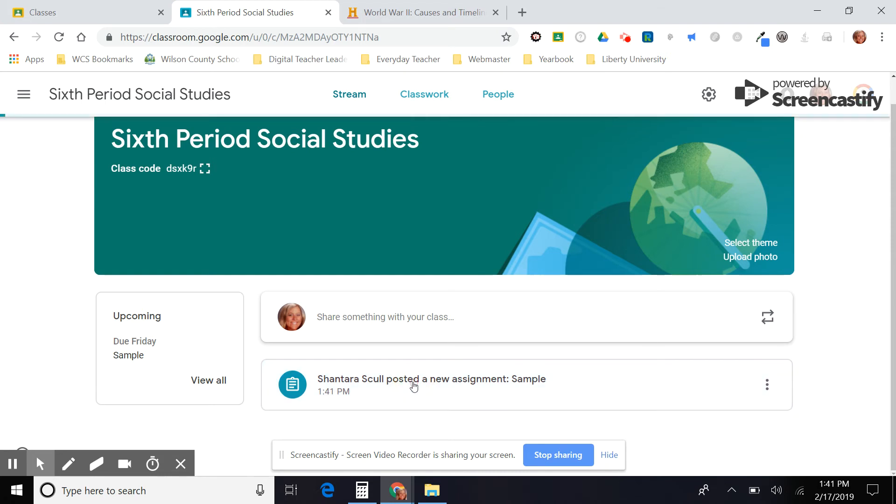